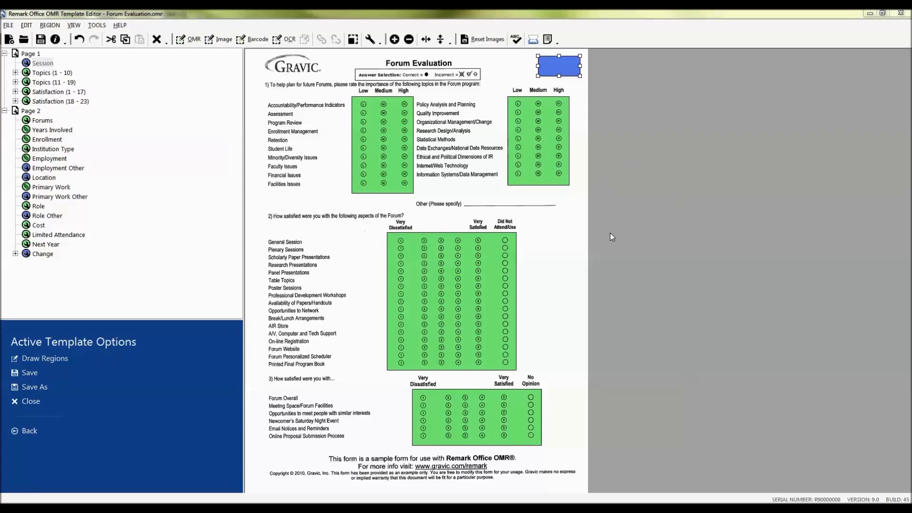
# Open the properties of the new Session image region on page 1.
pyautogui.doubleClick(42, 64)
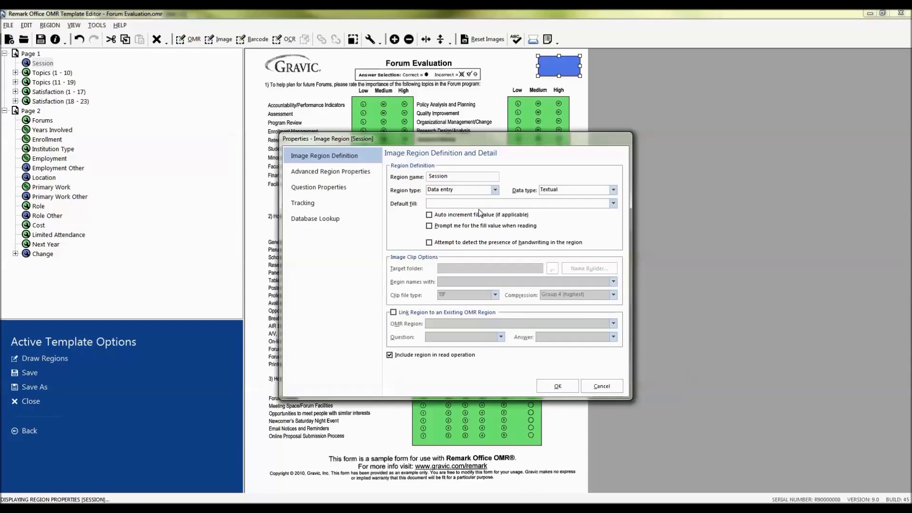
# Enable 'Prompt me for the fill value when reading' on the Session region and confirm.
pyautogui.click(430, 227)
pyautogui.click(557, 386)
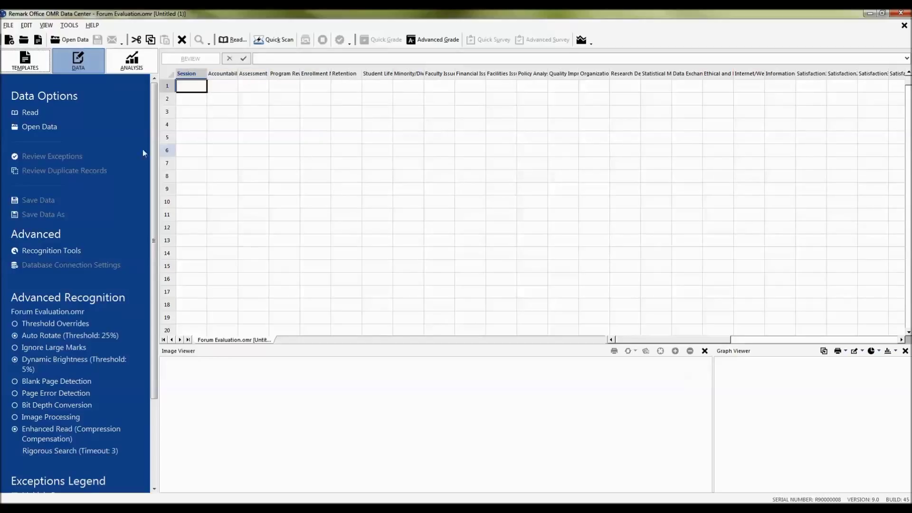
# Queue all five form images from the Forum Evaluation folder A for reading.
pyautogui.click(33, 113)
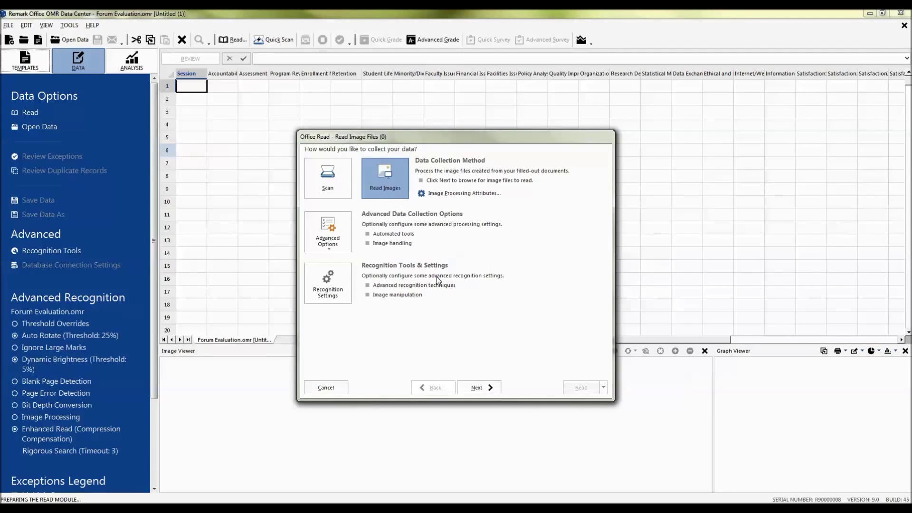
pyautogui.click(491, 389)
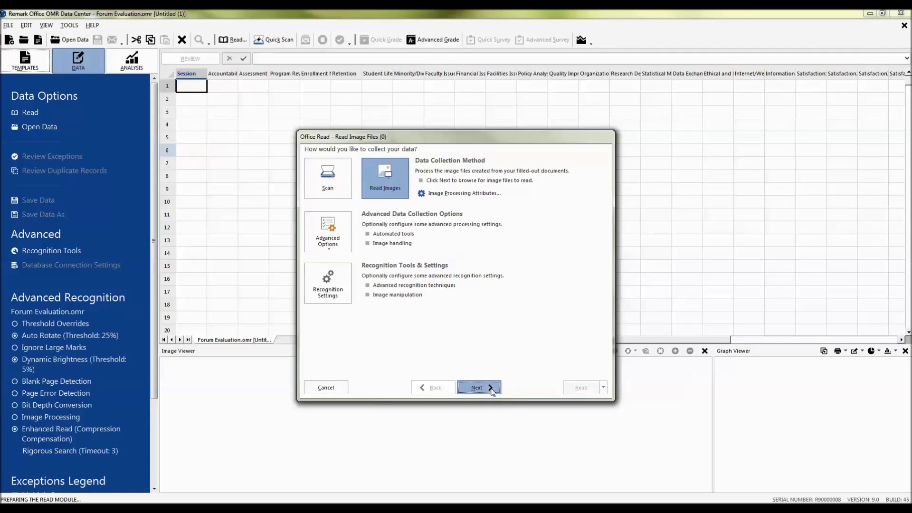
pyautogui.click(448, 163)
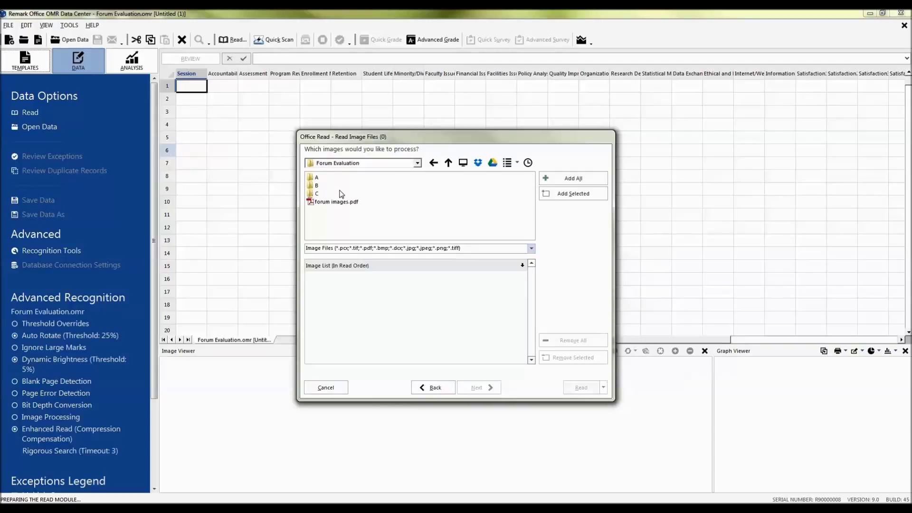
pyautogui.doubleClick(316, 178)
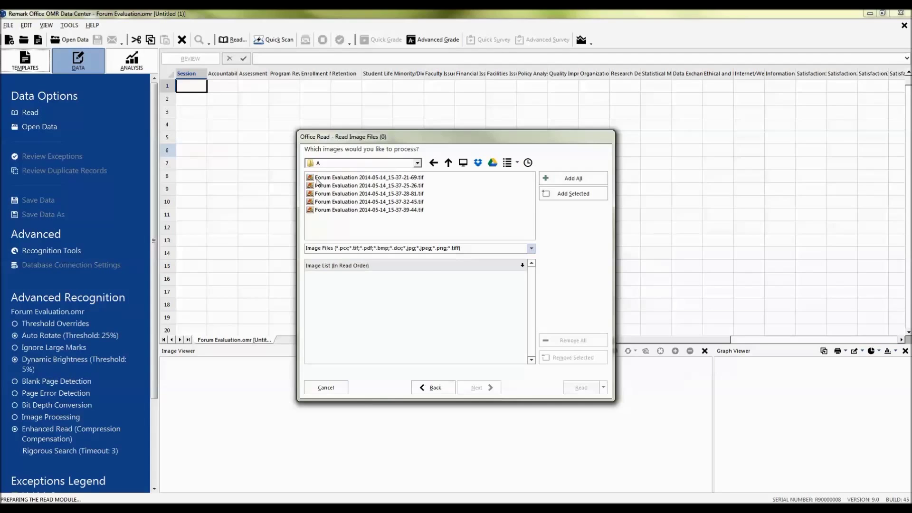
pyautogui.click(564, 180)
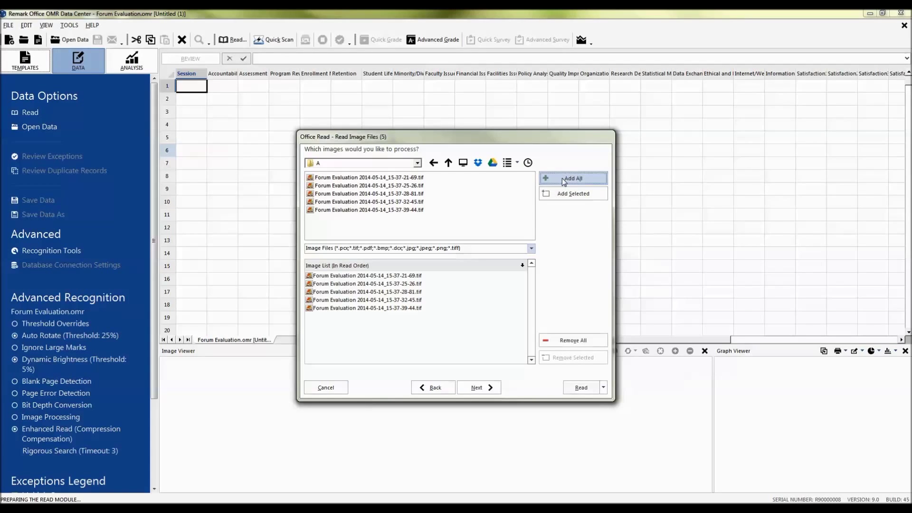
# Read the queued forms with 'Session A' as the Session fill value.
pyautogui.click(581, 388)
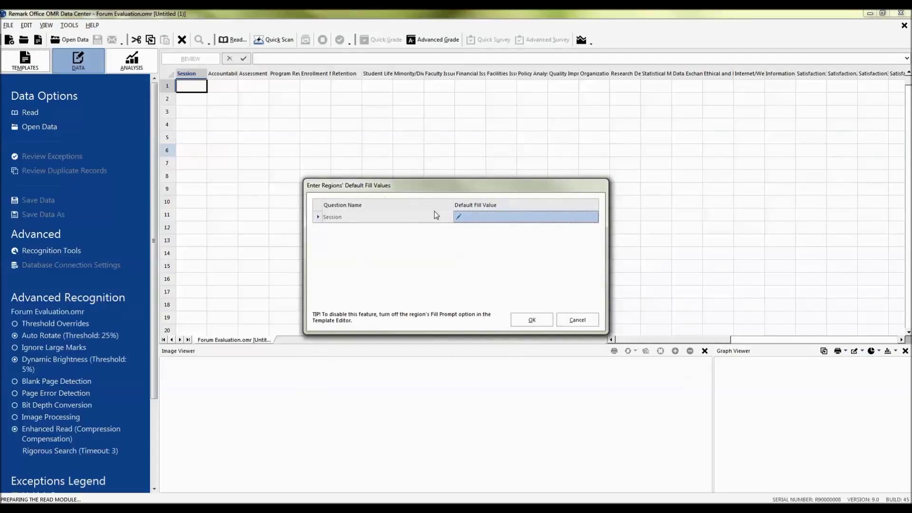
pyautogui.click(489, 218)
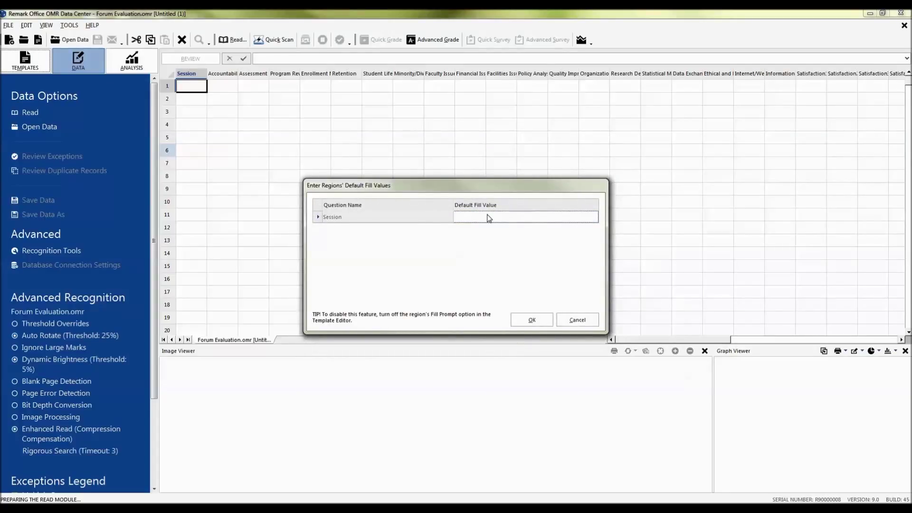
pyautogui.write('Session A')
pyautogui.click(533, 320)
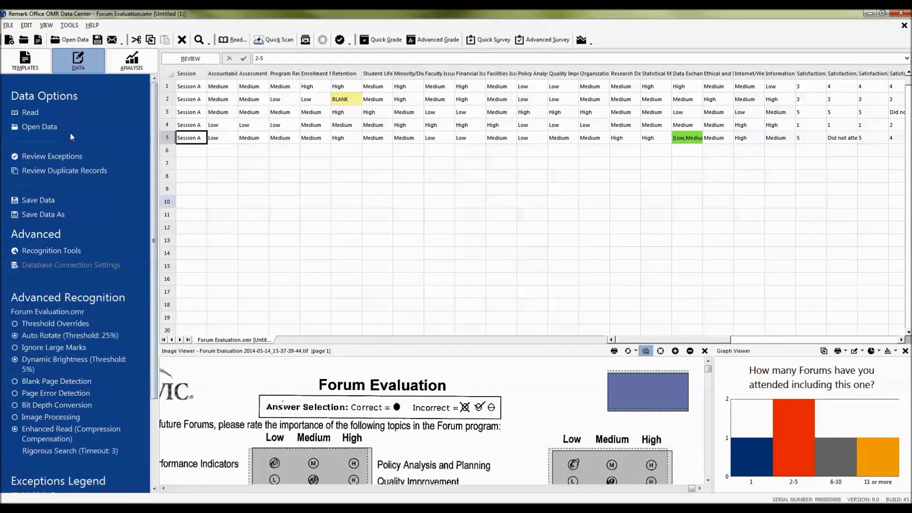
# Queue all four form images from the Forum Evaluation folder B.
pyautogui.click(31, 113)
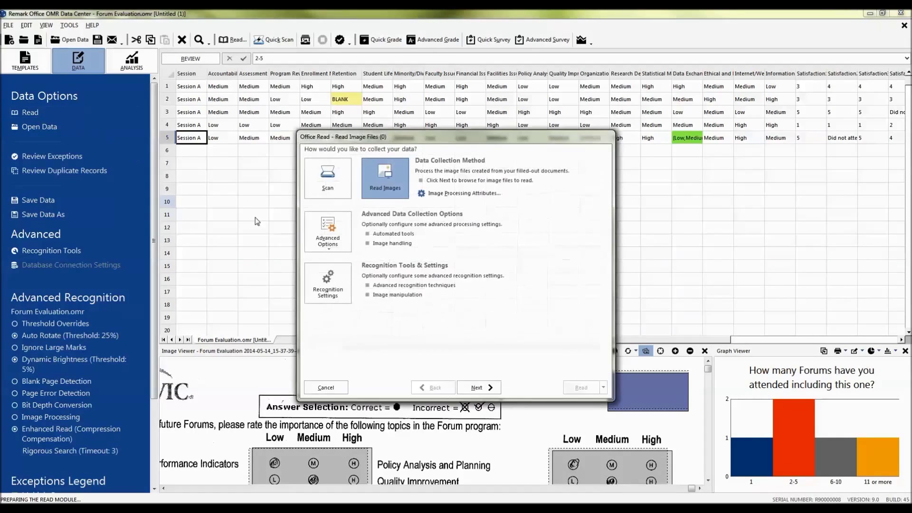
pyautogui.click(484, 389)
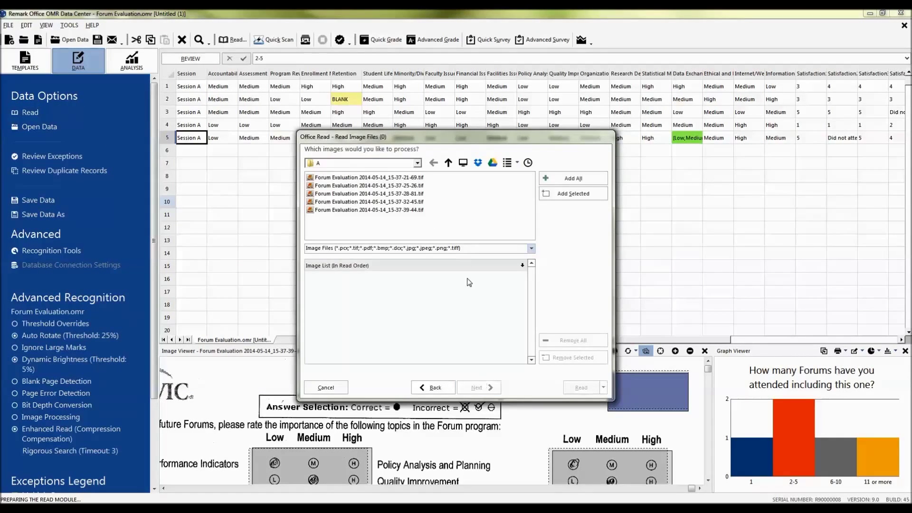
pyautogui.click(449, 163)
pyautogui.doubleClick(317, 186)
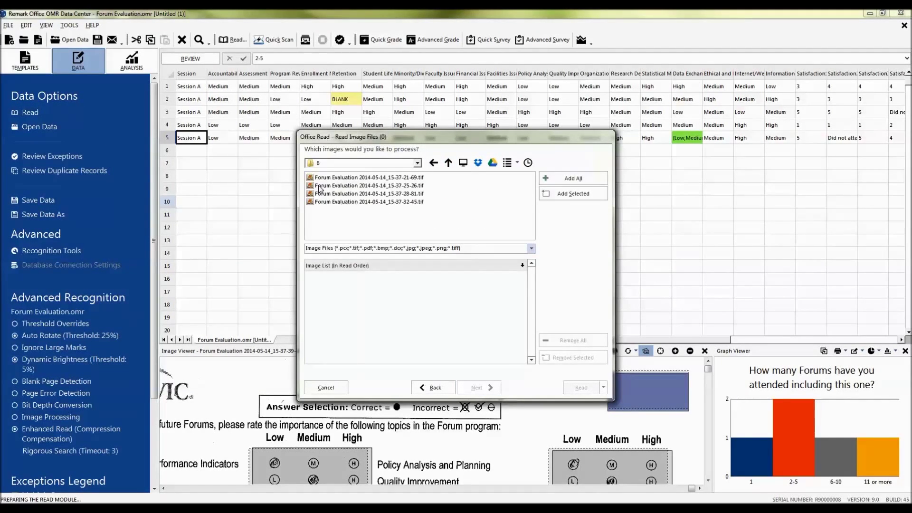
pyautogui.click(549, 180)
# Read the folder B forms, changing the Session fill value to 'Session B'.
pyautogui.click(576, 388)
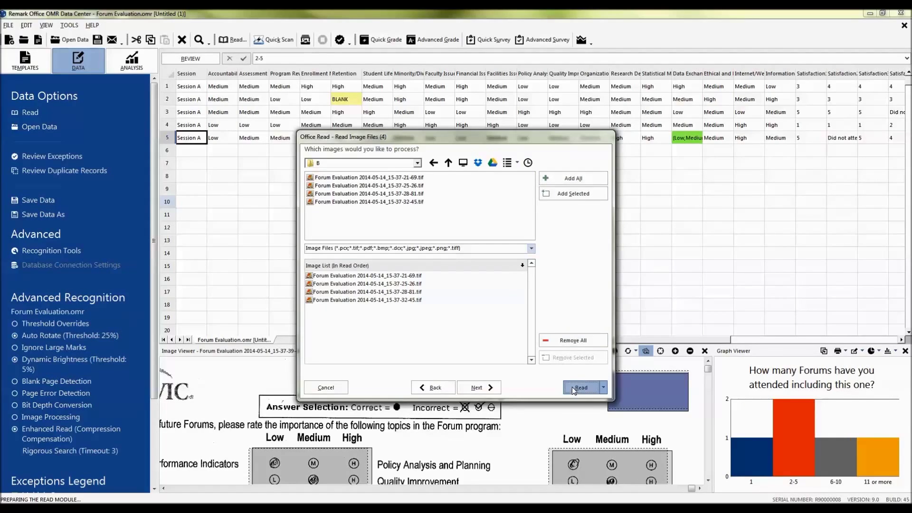
pyautogui.click(481, 217)
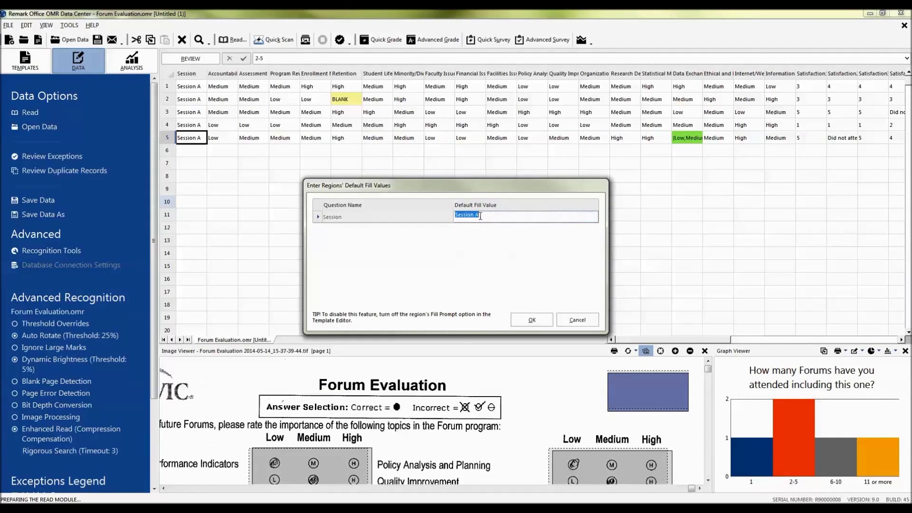
pyautogui.click(479, 217)
pyautogui.press('BackSpace')
pyautogui.write('B')
pyautogui.click(530, 320)
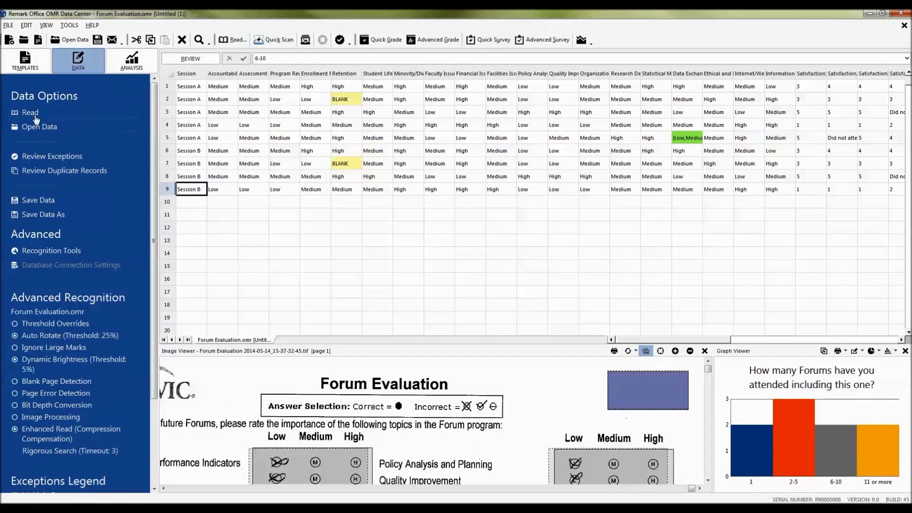
pyautogui.click(37, 115)
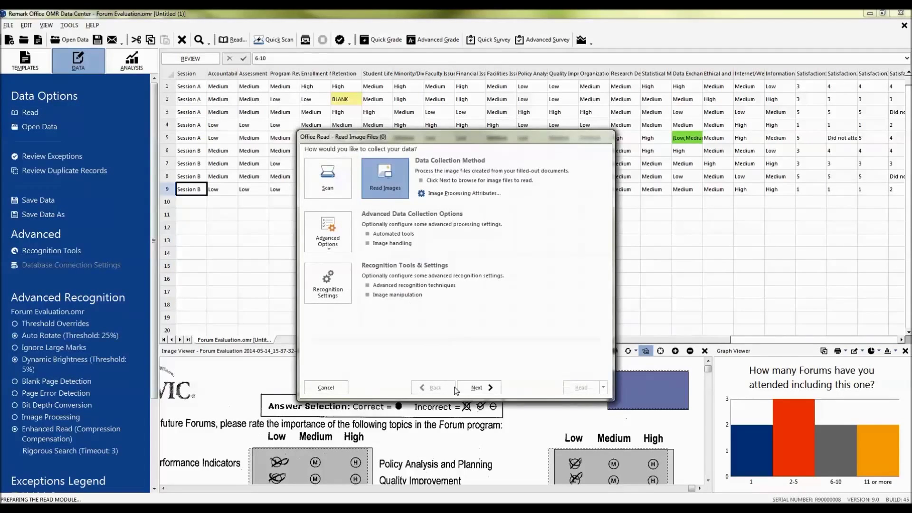
# Queue the four folder C images and read them with Session fill value 'Session C'.
pyautogui.click(469, 389)
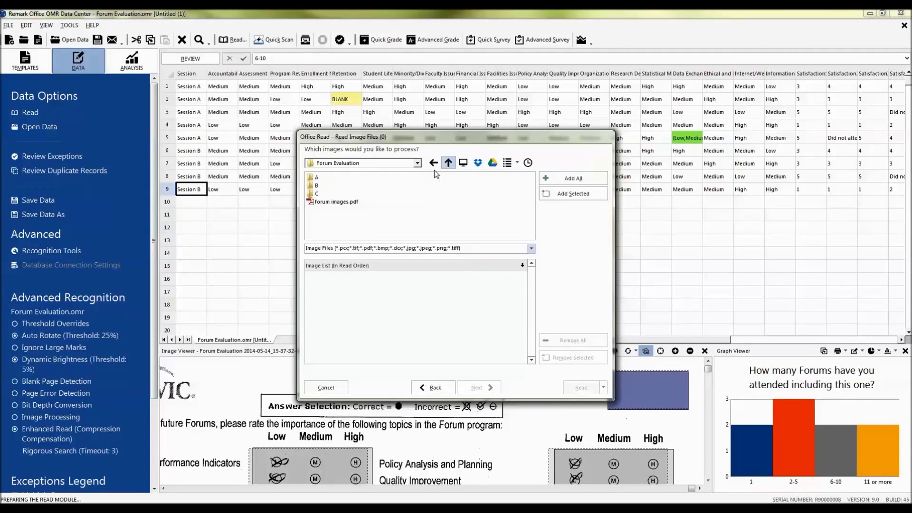
pyautogui.doubleClick(312, 194)
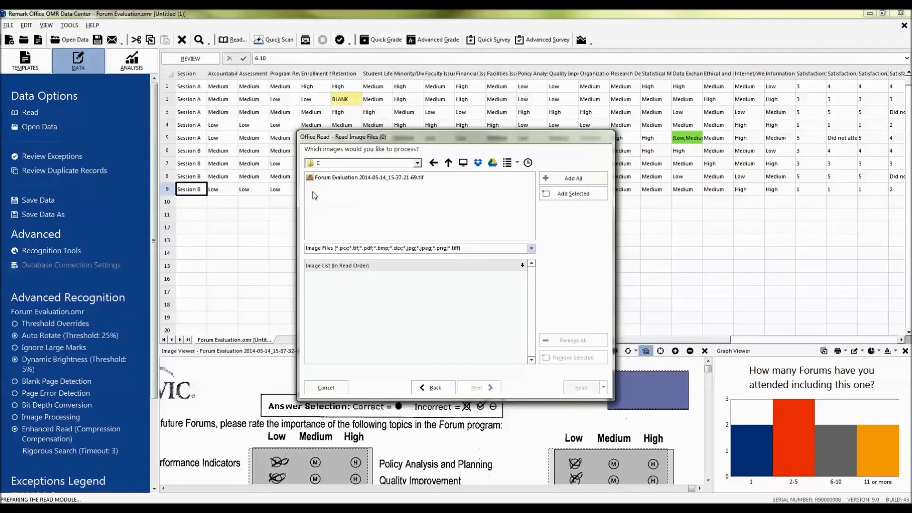
pyautogui.click(571, 178)
pyautogui.click(581, 388)
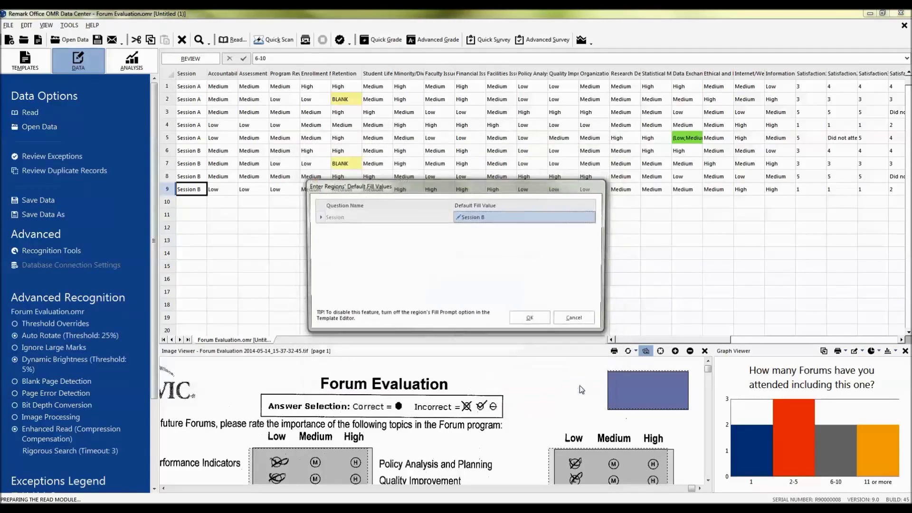
pyautogui.click(481, 217)
pyautogui.click(479, 215)
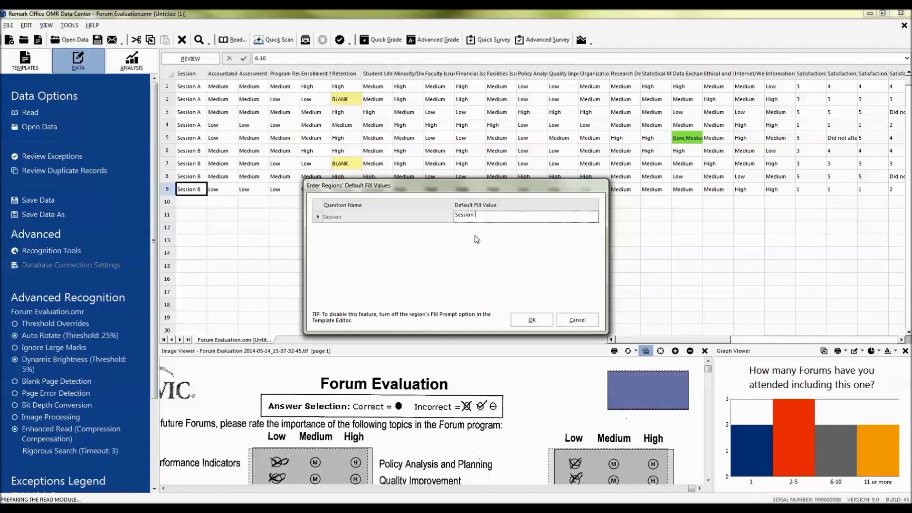
pyautogui.write('C')
pyautogui.click(515, 320)
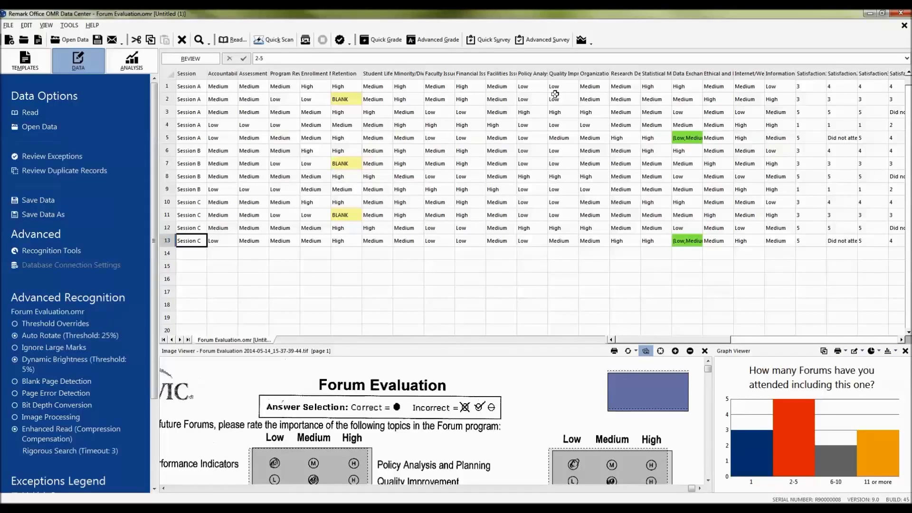
# Open the survey results in Quick Stats and pick report 350 - Comparative Item.
pyautogui.click(133, 71)
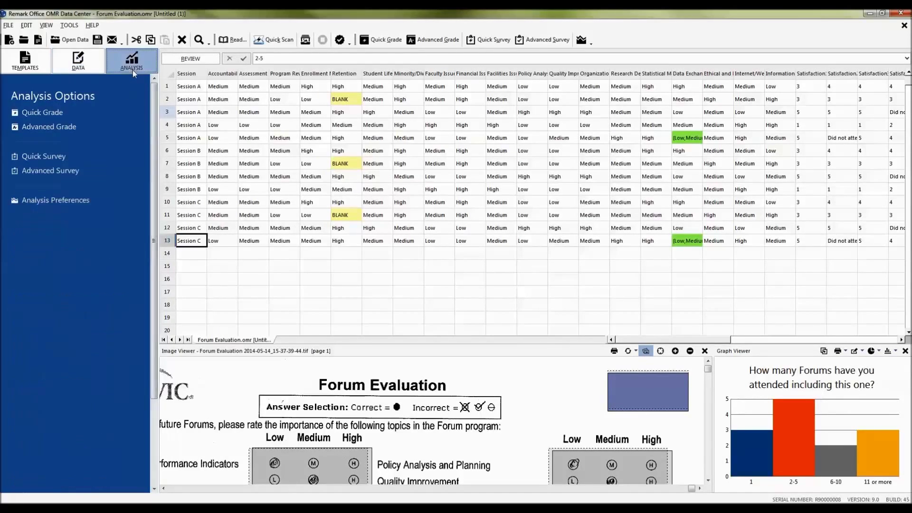
pyautogui.click(43, 156)
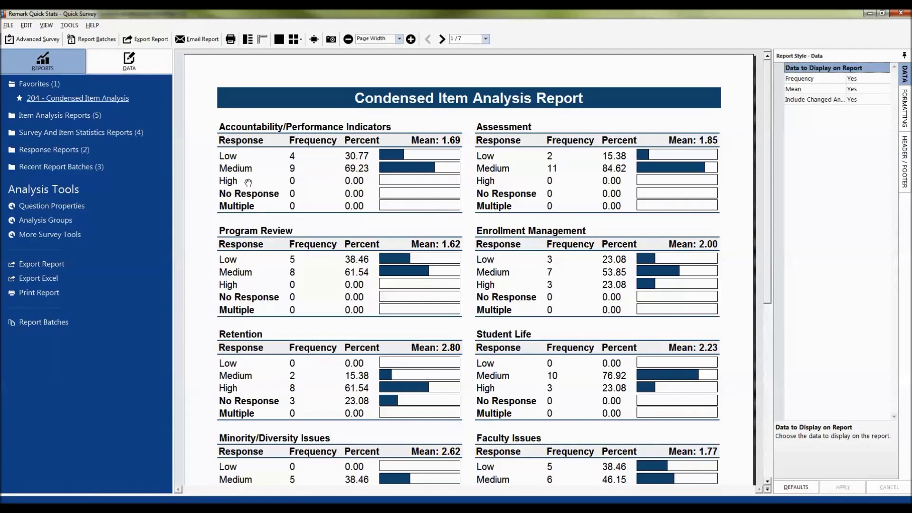
pyautogui.click(77, 133)
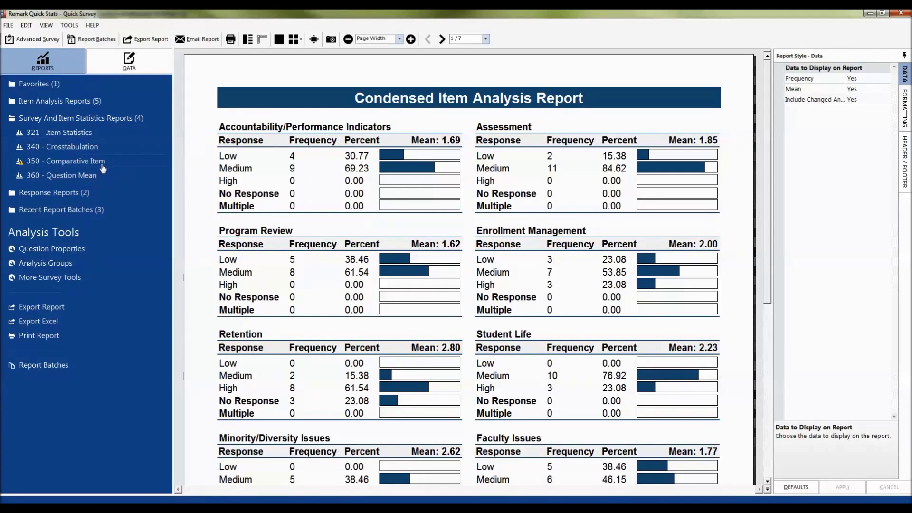
pyautogui.moveTo(94, 166)
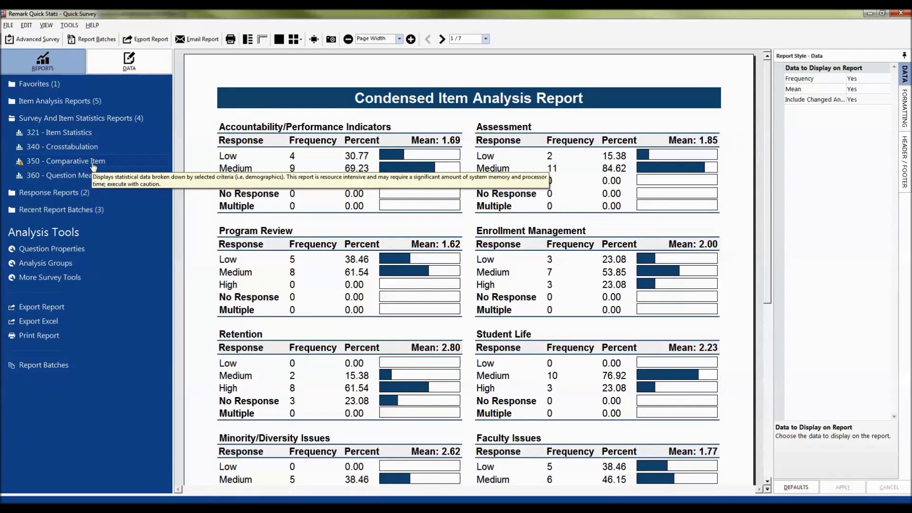
pyautogui.click(94, 163)
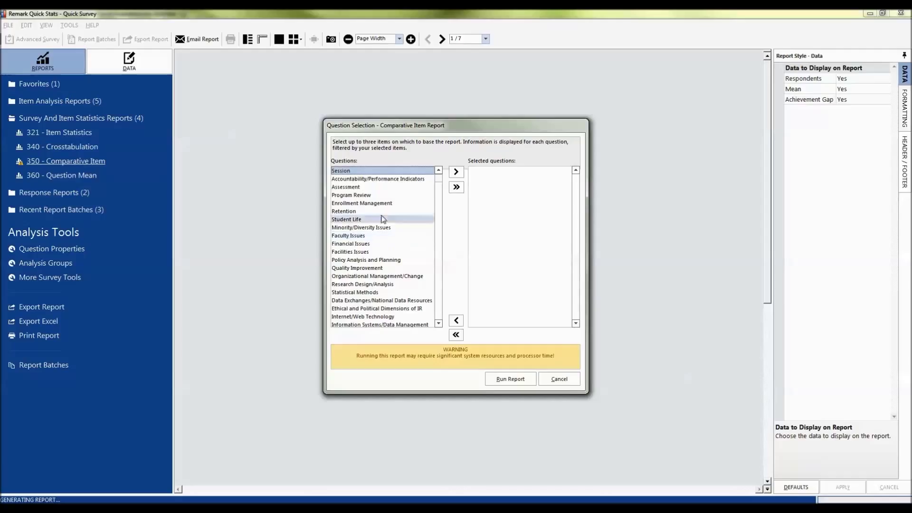
# Choose Session as the comparison question and run the Comparative Item Report.
pyautogui.doubleClick(366, 172)
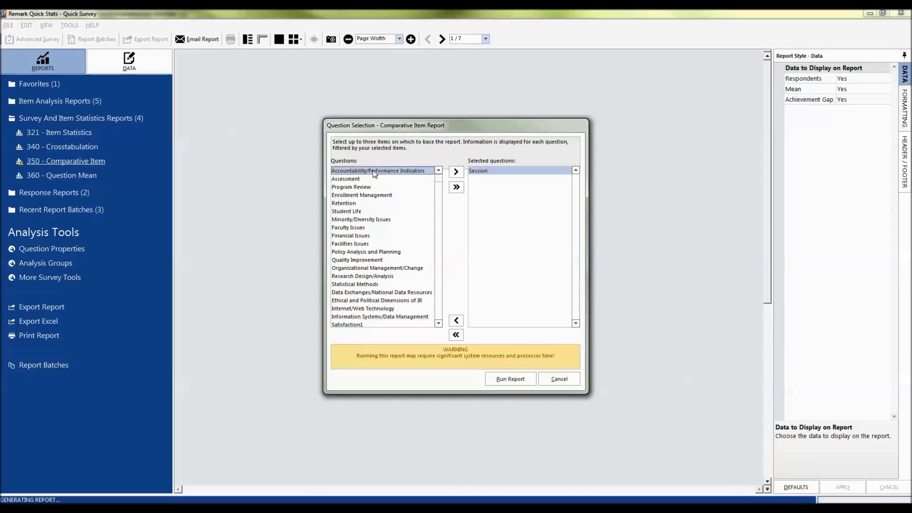
pyautogui.click(504, 383)
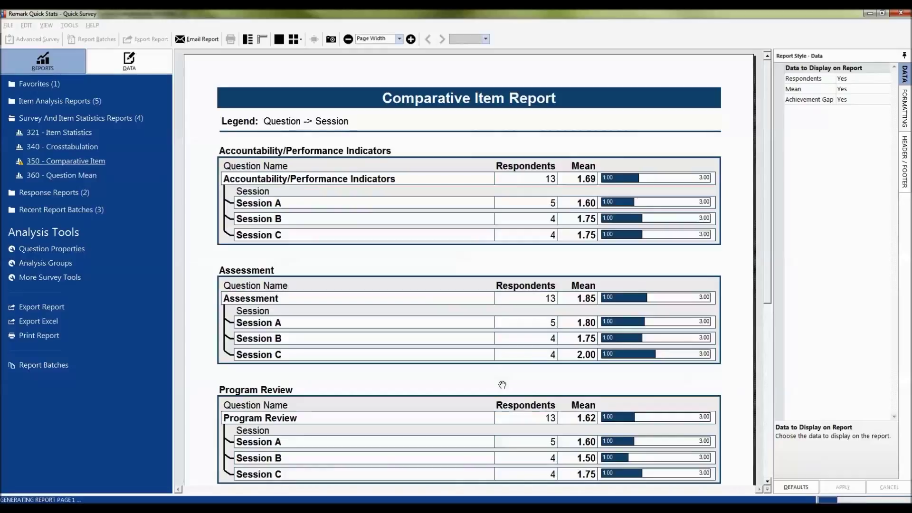